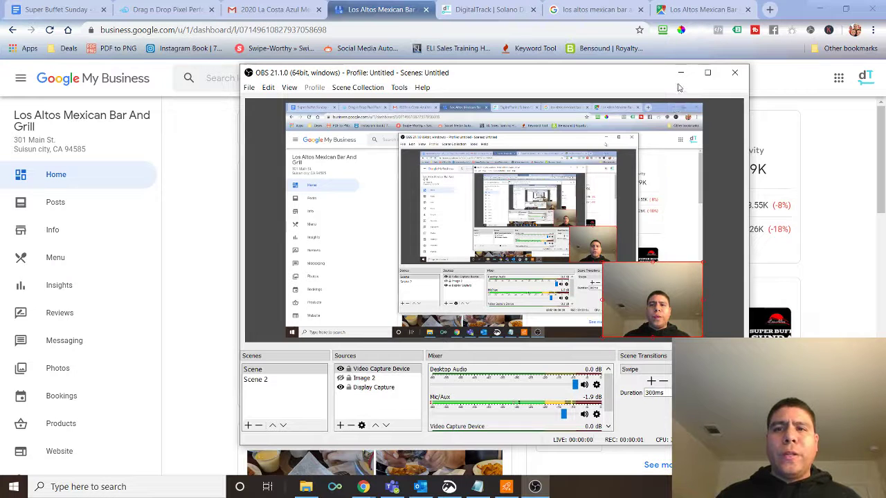
- Check the Los Altos Mexican Bar And Grill listing in Google search and return to its business dashboard
left_click(680, 73)
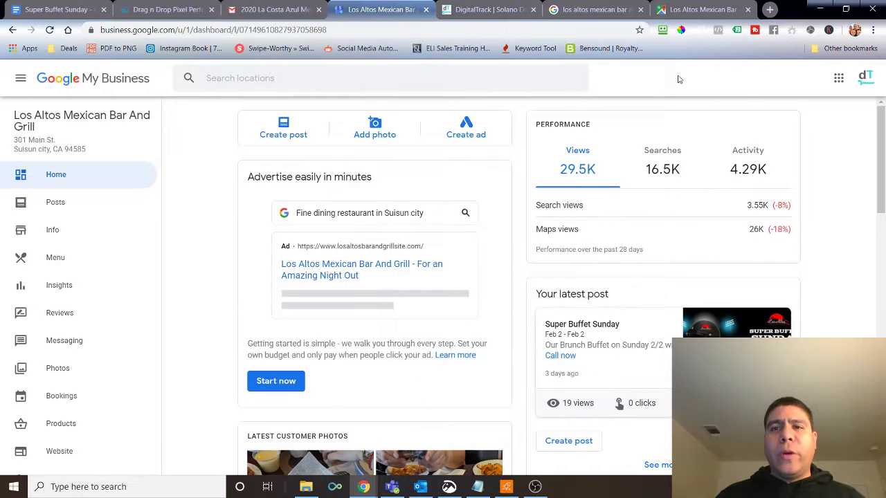
left_click(593, 9)
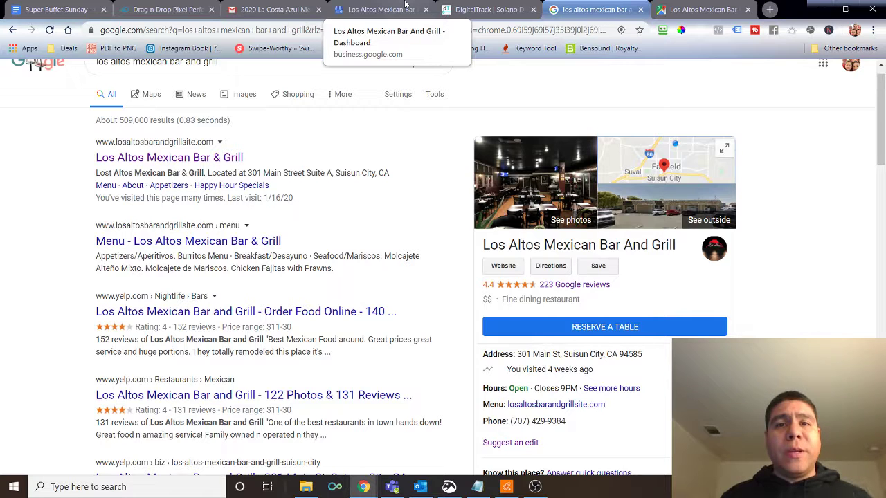
left_click(405, 9)
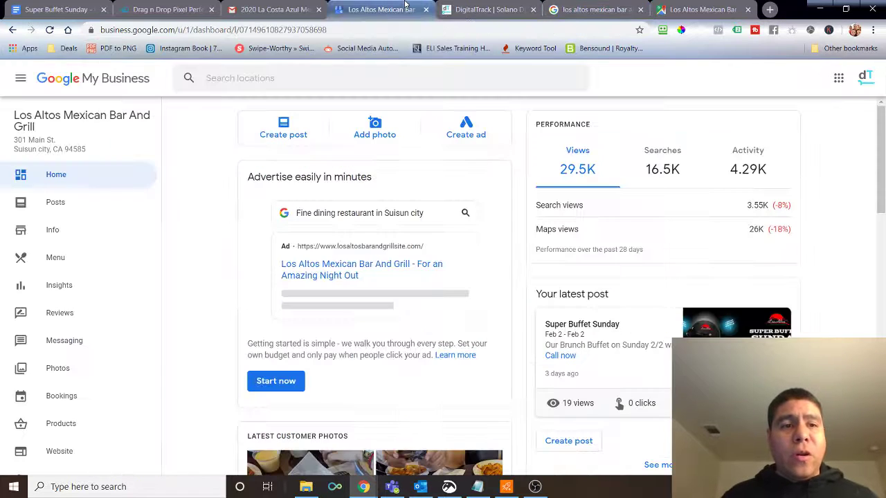
- Review the restaurant's Insights, covering the search queries, how customers search and where they view the business
left_click(85, 287)
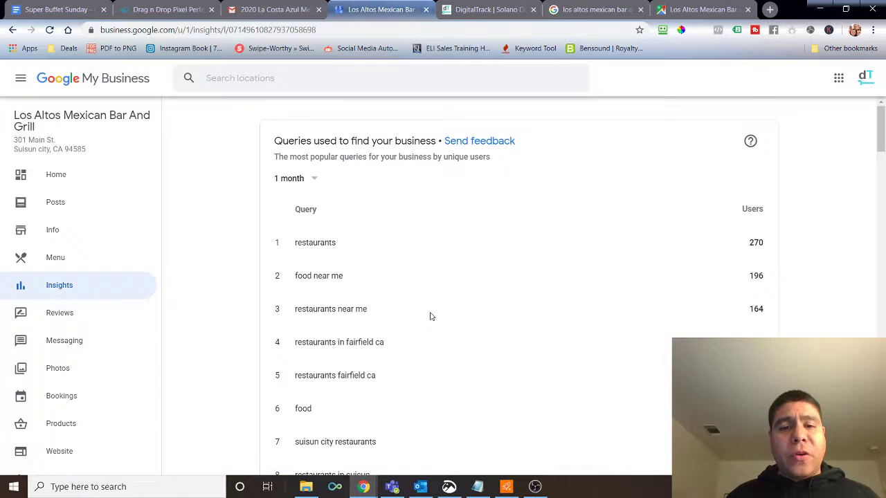
scroll(430, 311, "down", 2)
scroll(429, 310, "down", 2)
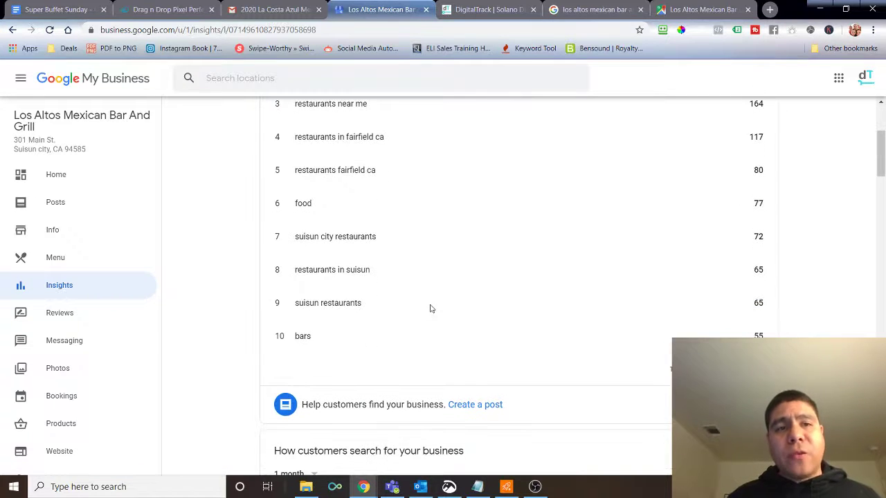
scroll(430, 309, "down", 2)
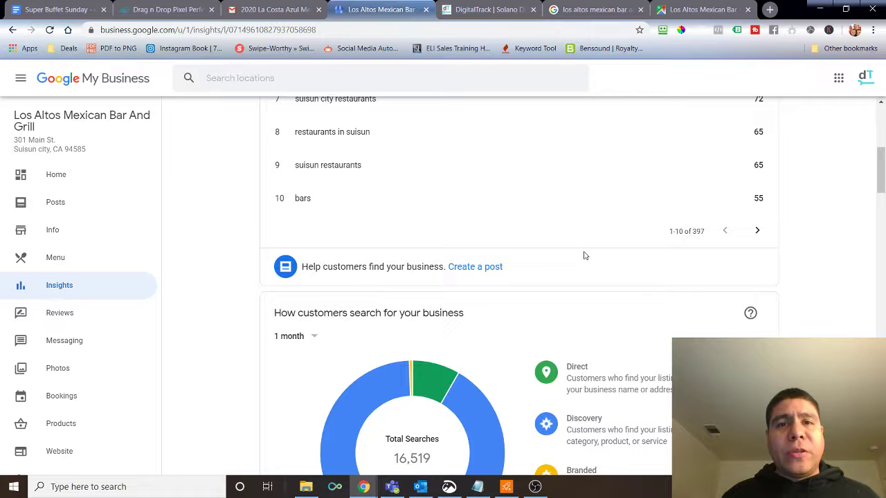
scroll(539, 270, "down", 2)
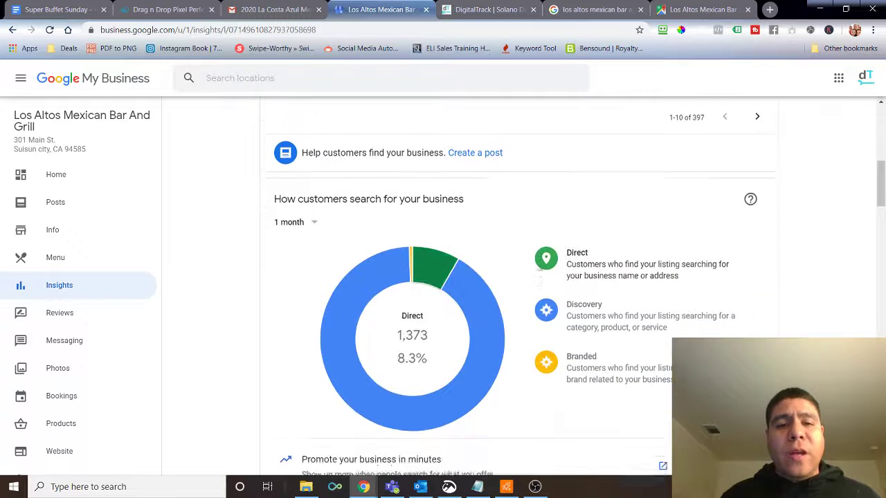
scroll(539, 270, "down", 2)
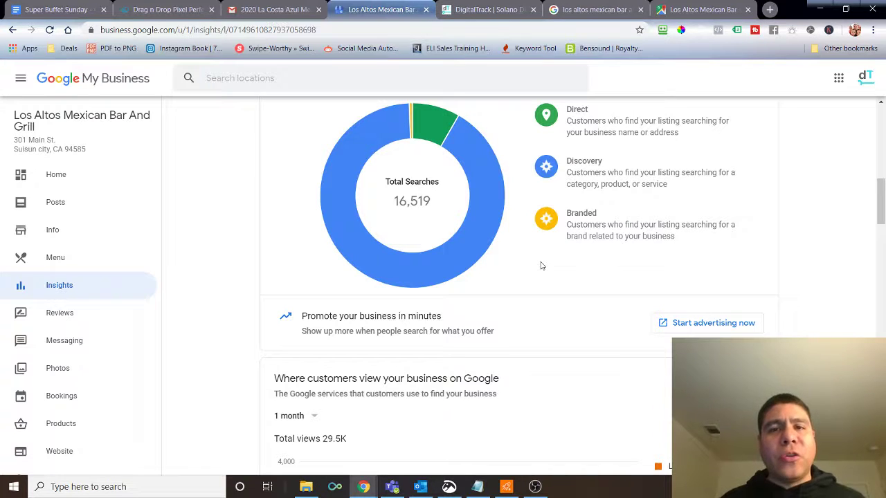
scroll(542, 266, "down", 3)
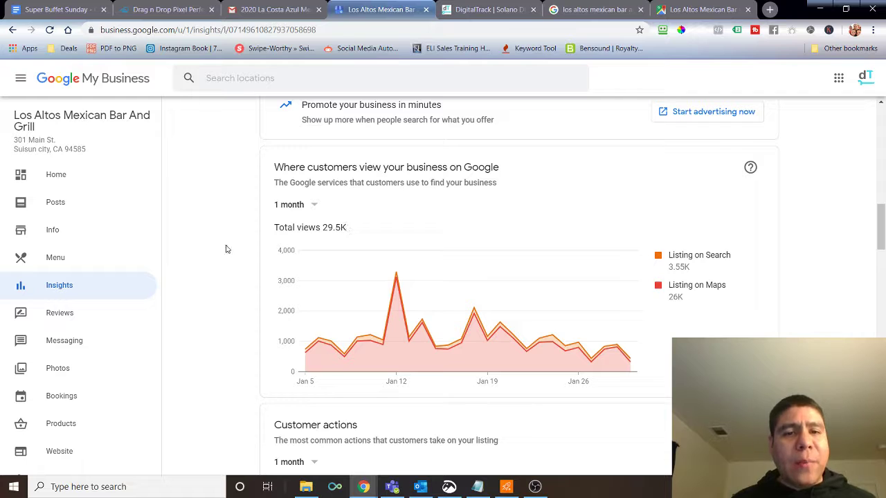
- Open the restaurant's posts and read through the Super Buffet Sunday event post
left_click(83, 214)
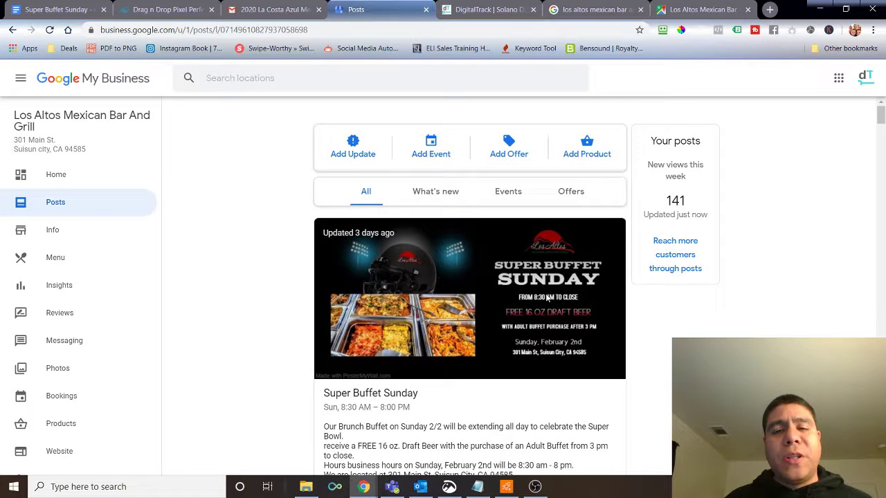
scroll(547, 298, "down", 1)
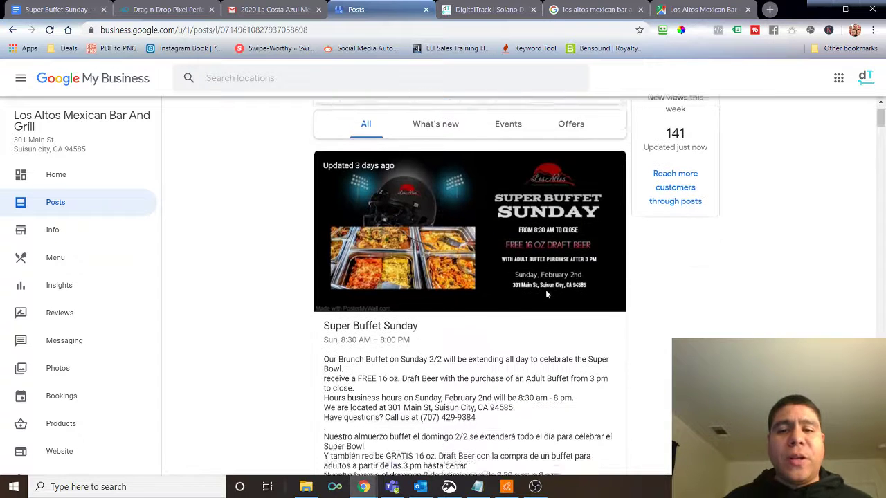
scroll(547, 296, "down", 1)
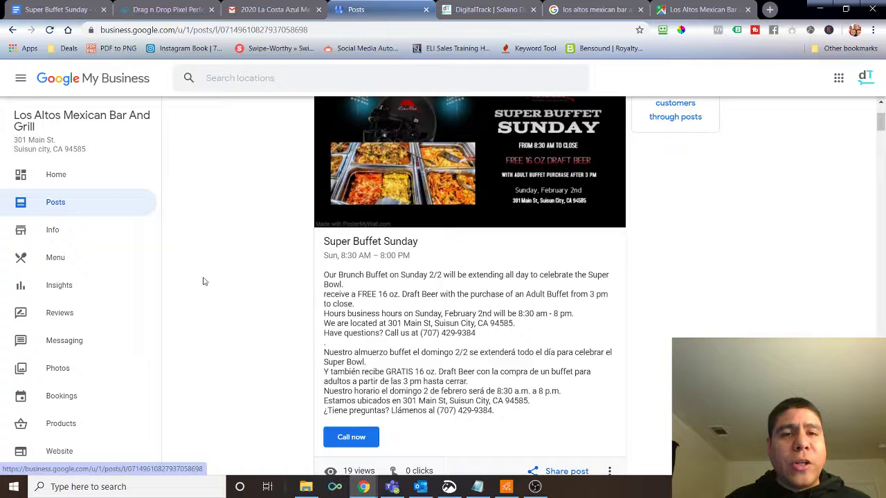
scroll(268, 289, "up", 3)
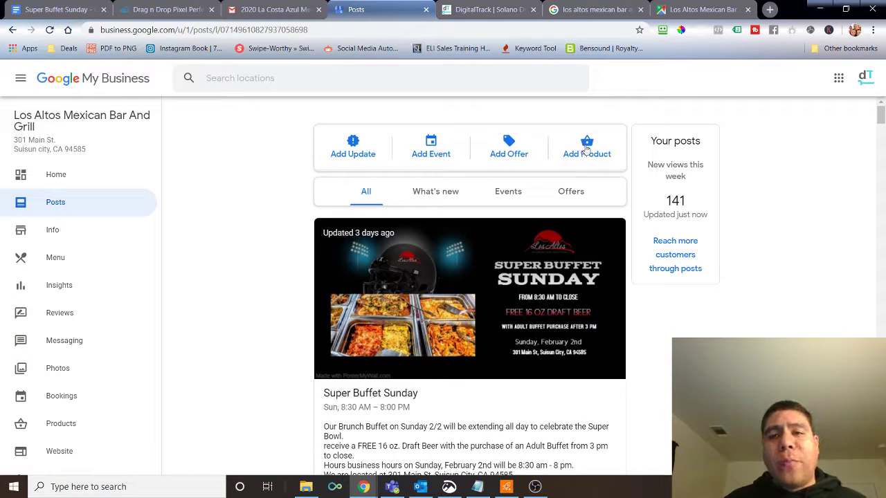
- Examine the new event post form, including its dates, optional details and button choices, and close it without publishing
left_click(430, 152)
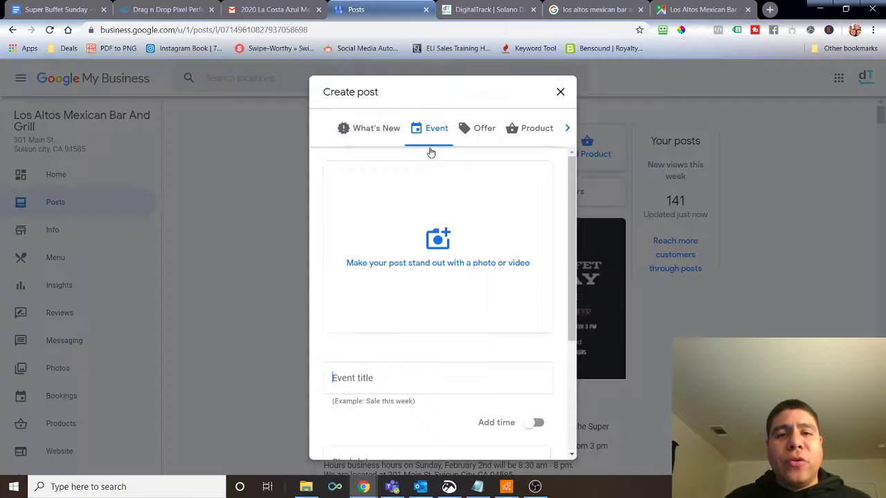
scroll(429, 369, "down", 3)
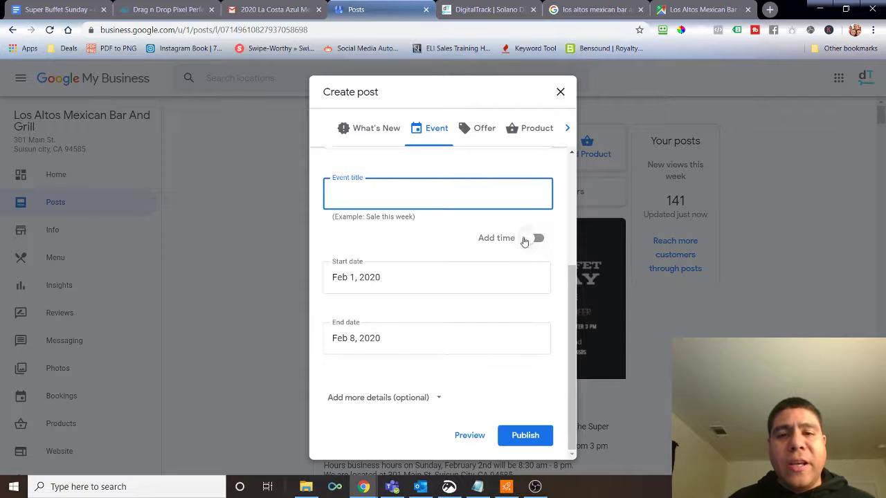
scroll(392, 199, "up", 1)
scroll(384, 214, "up", 2)
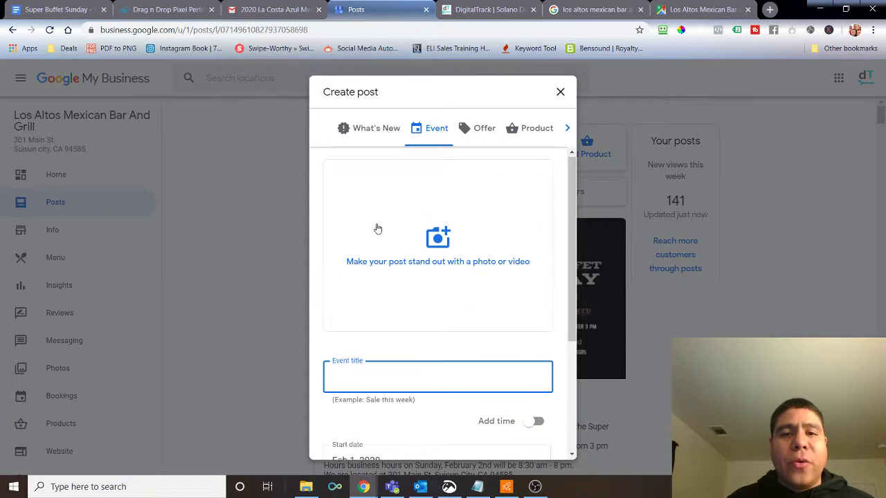
scroll(421, 328, "down", 3)
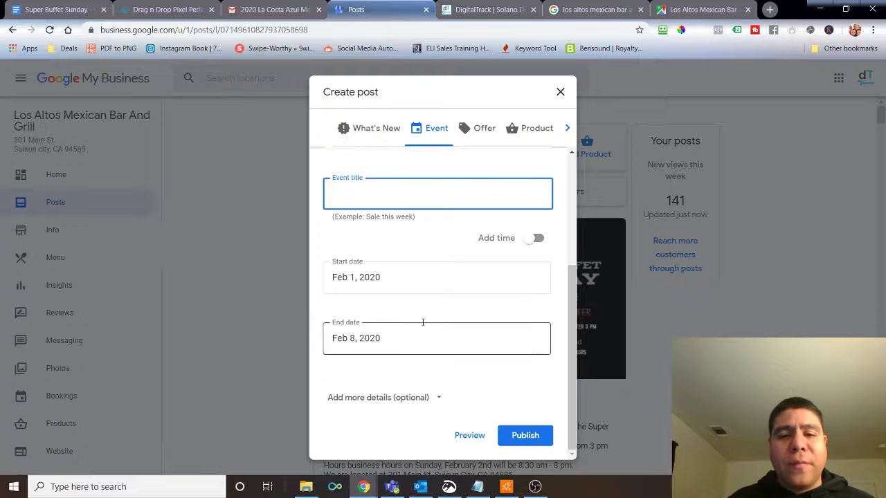
scroll(422, 324, "up", 2)
scroll(424, 322, "down", 2)
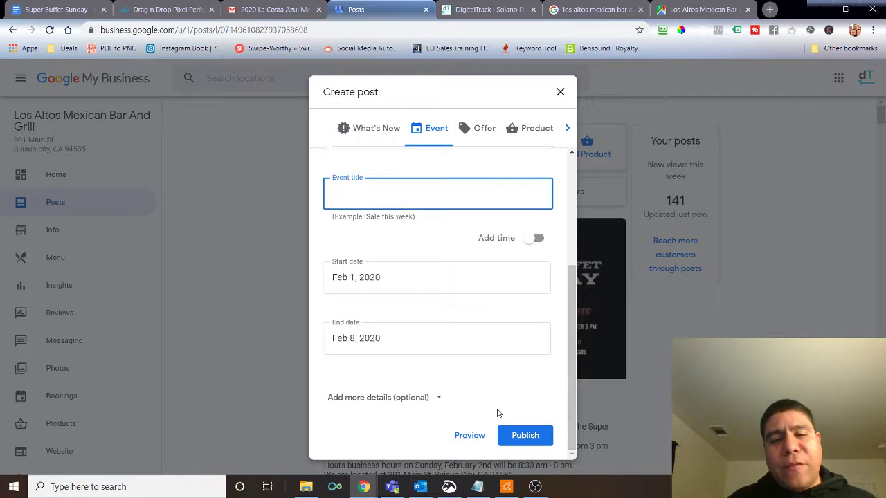
left_click(396, 401)
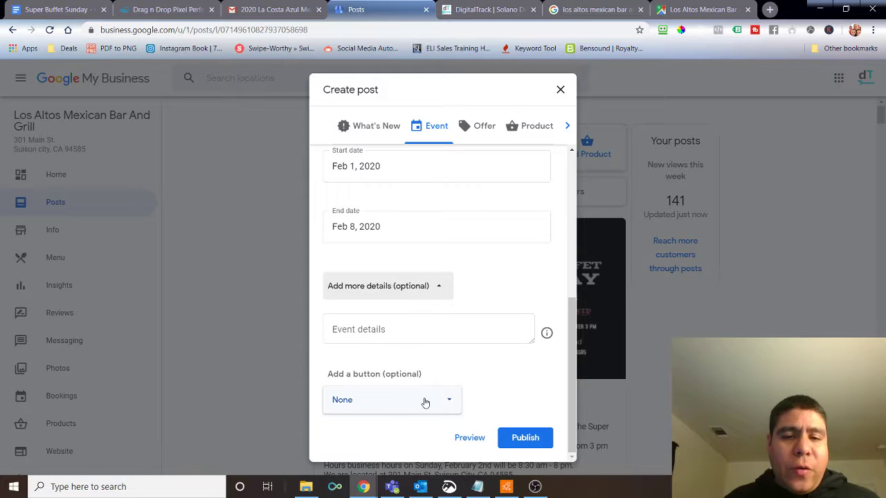
left_click(446, 400)
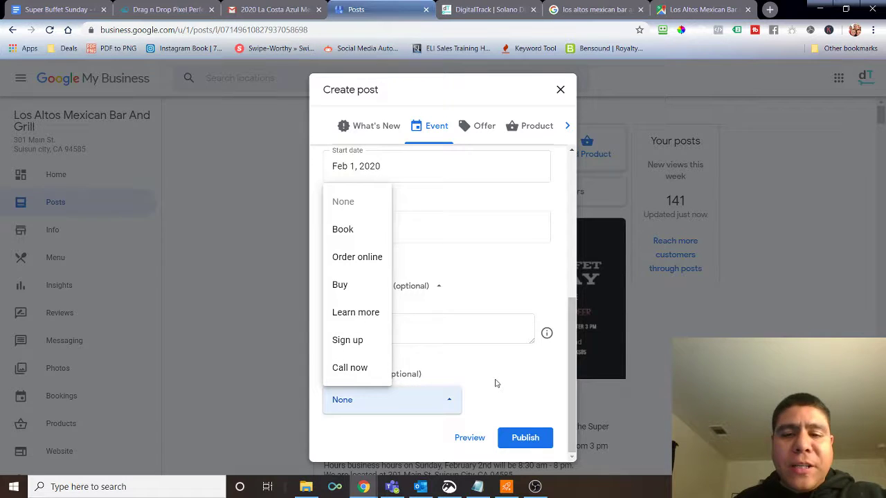
left_click(559, 90)
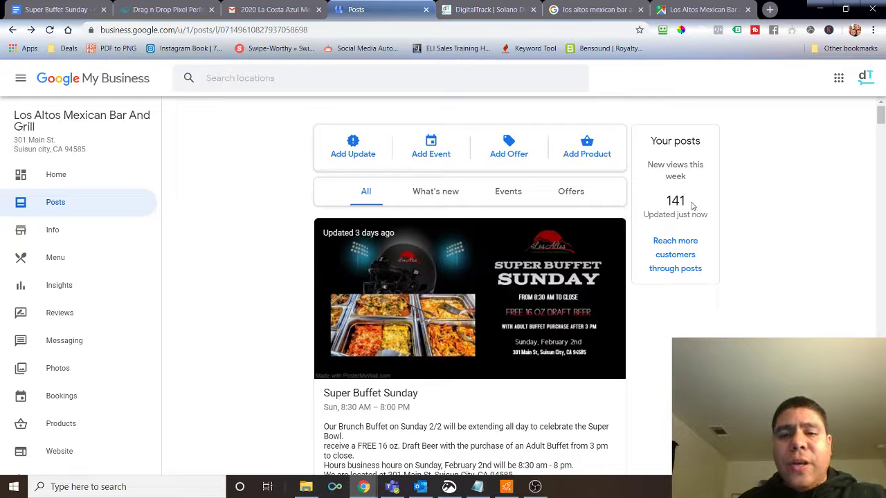
- Find the Super Buffet Sunday post in the restaurant's business profile on the Google search results page
left_click(585, 5)
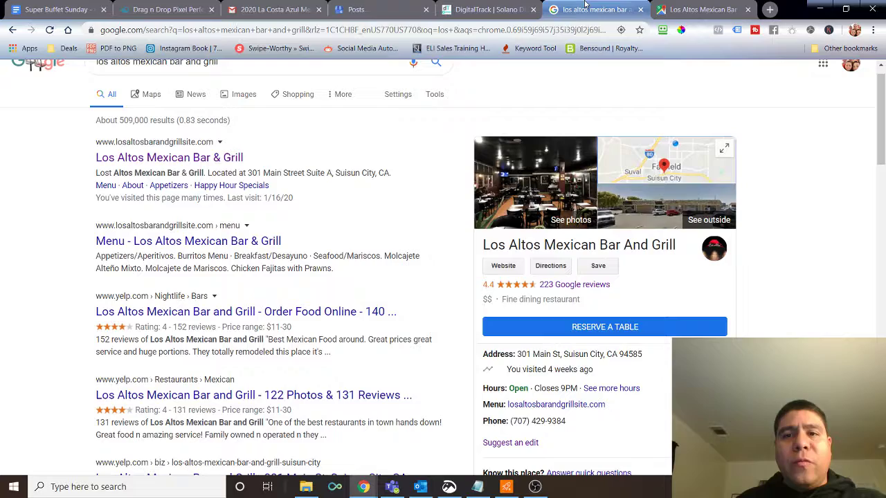
scroll(427, 308, "down", 2)
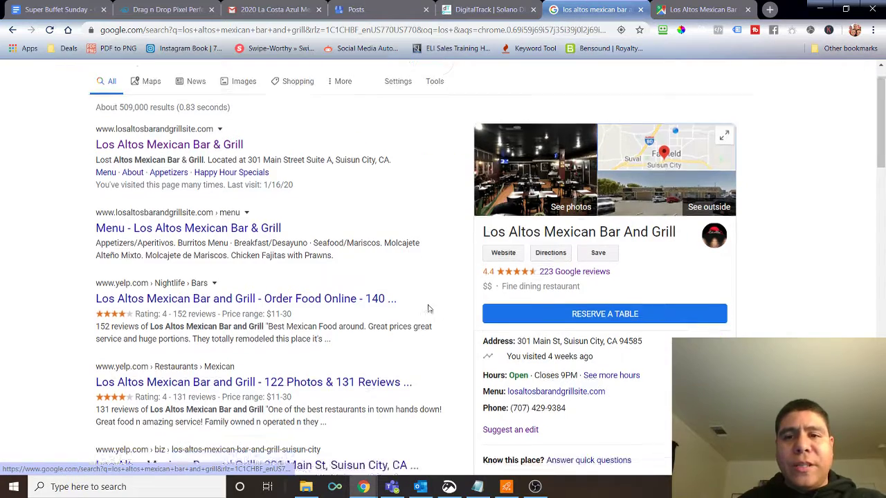
scroll(428, 309, "down", 3)
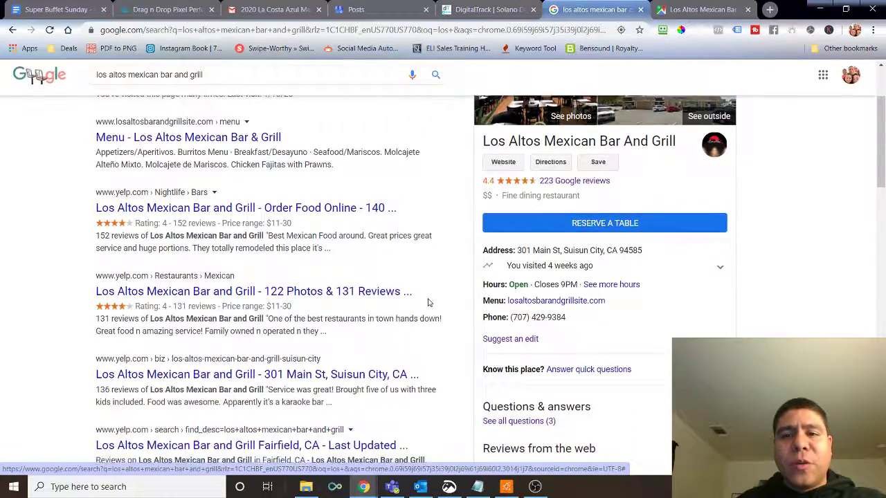
scroll(428, 303, "down", 4)
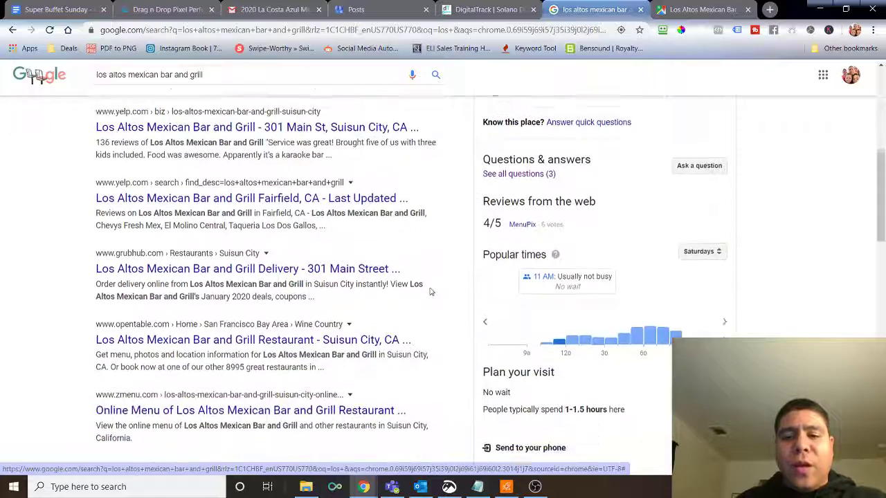
scroll(429, 291, "down", 7)
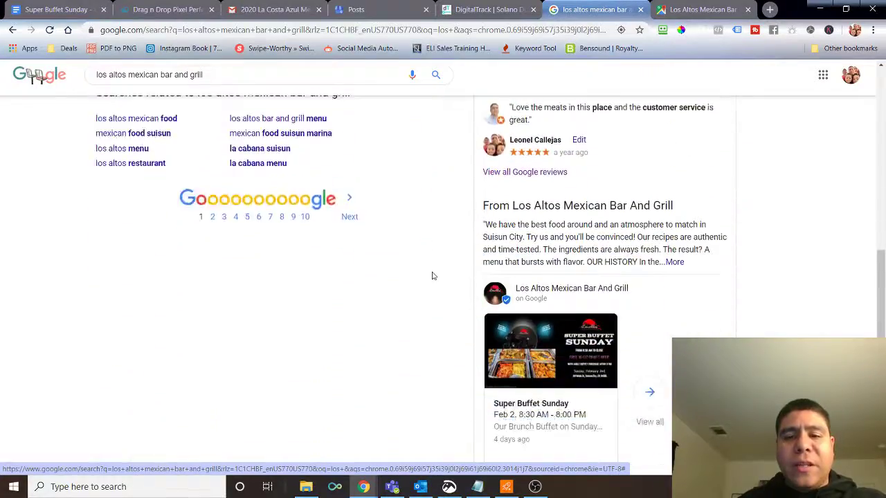
scroll(432, 276, "down", 1)
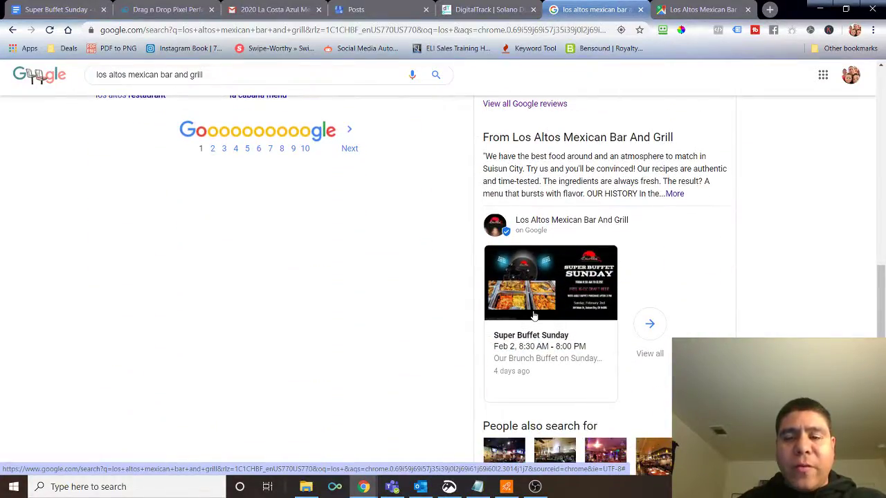
scroll(532, 312, "down", 1)
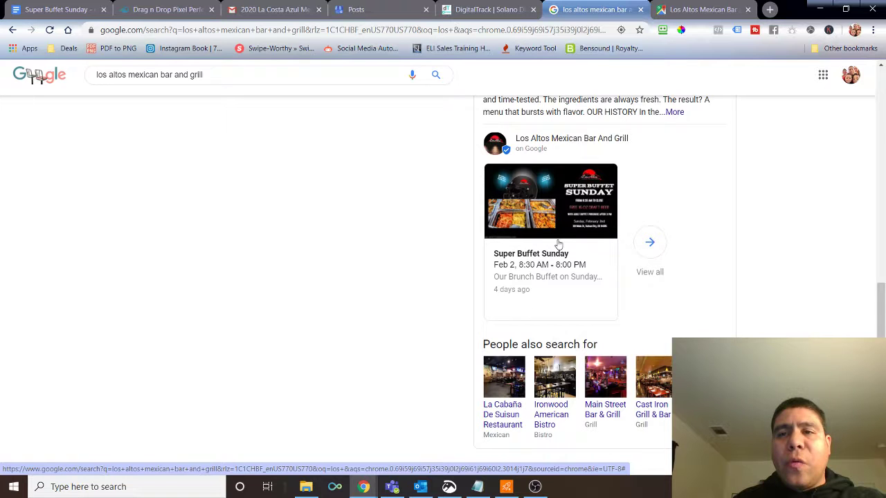
- Find the Super Buffet Sunday post from the owner in the restaurant's Google Maps listing
left_click(686, 6)
scroll(69, 236, "up", 3)
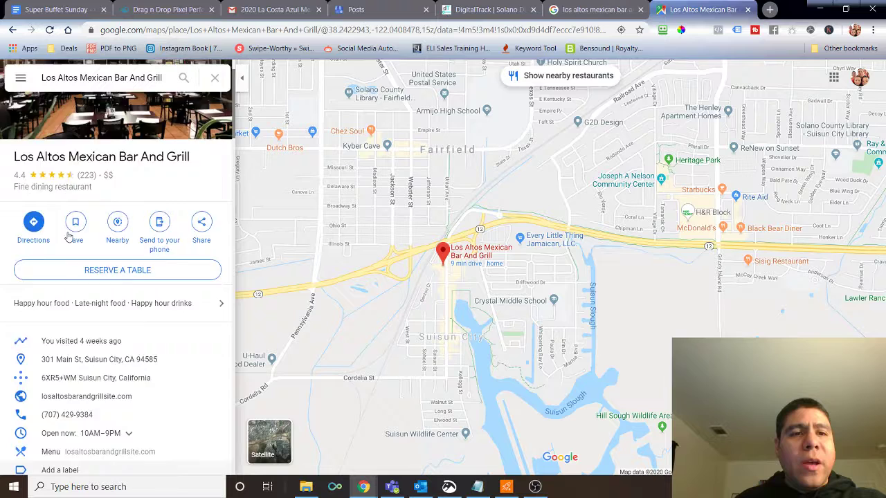
scroll(70, 235, "down", 1)
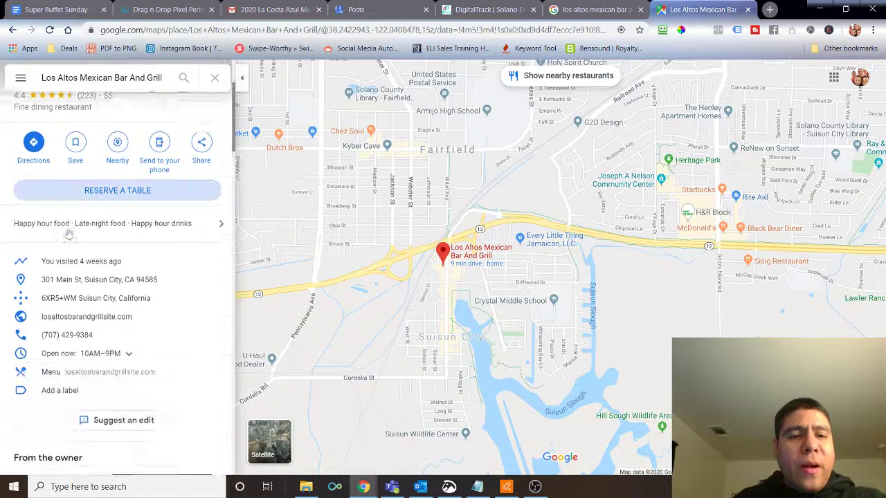
scroll(69, 235, "down", 3)
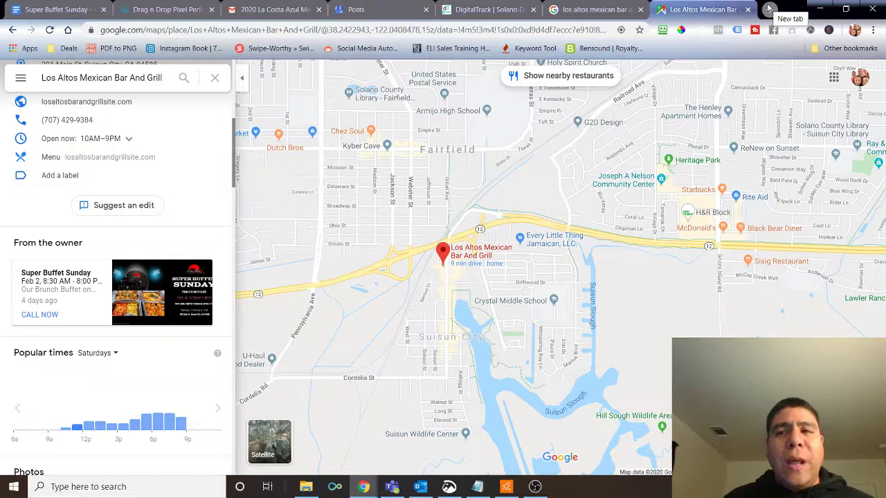
- Visit facebook.com in a separate browser tab and close that tab
left_click(769, 9)
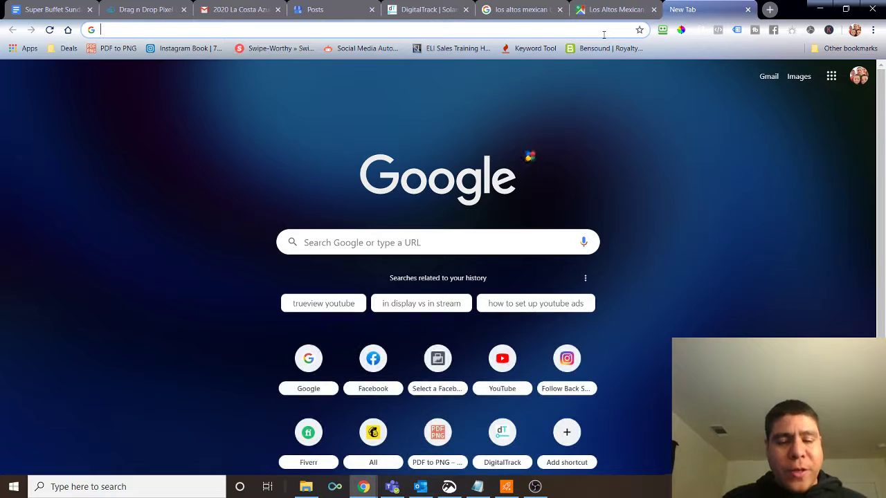
type("facebook.com")
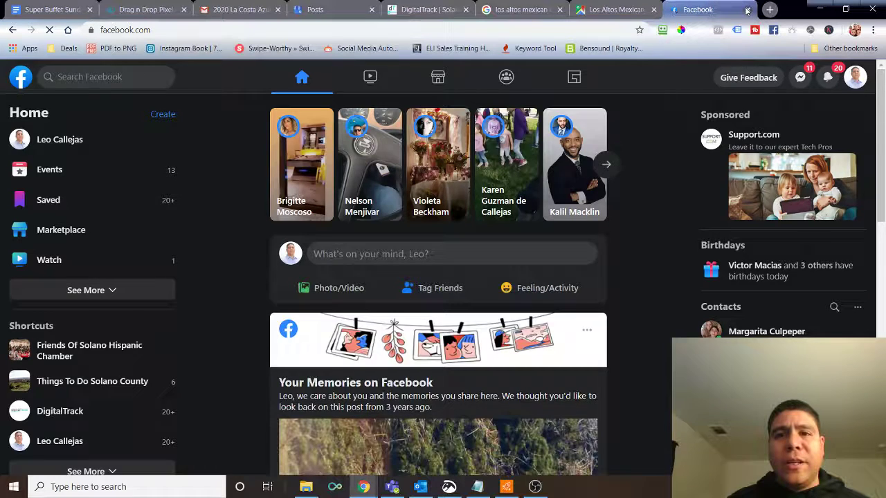
left_click(747, 9)
- Return to the restaurant's Google My Business posts page and close the empty browser tab
left_click(768, 10)
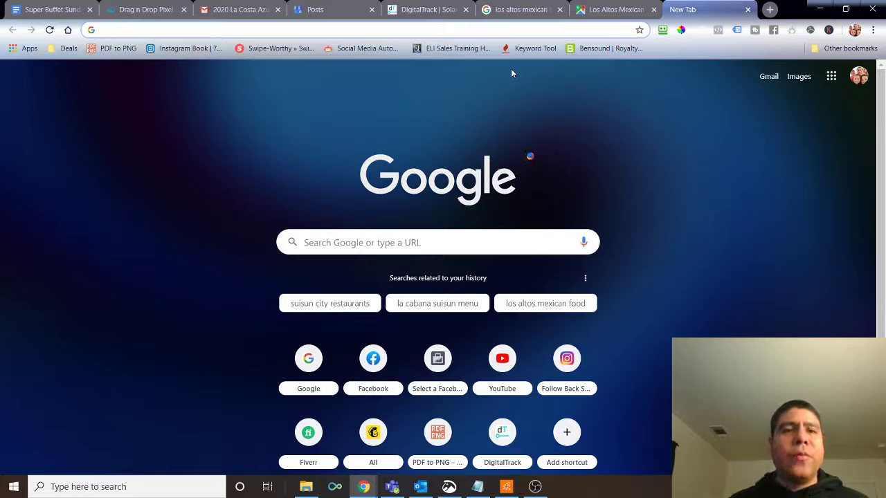
left_click(609, 9)
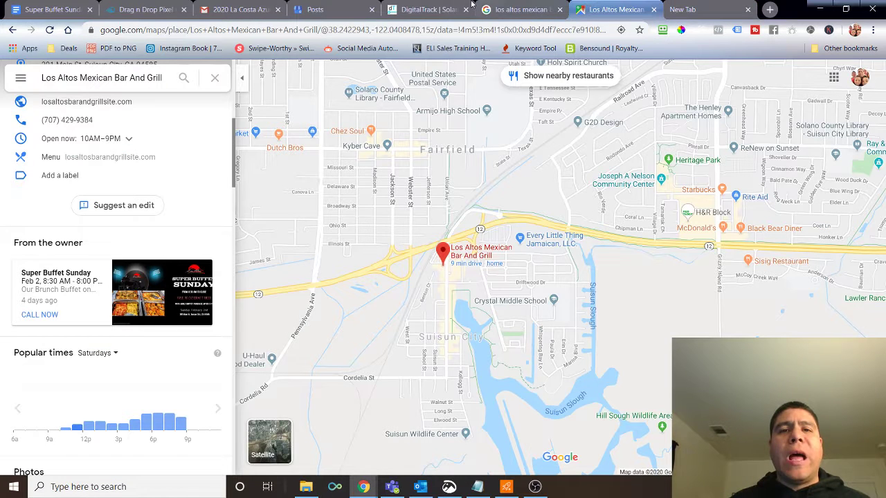
left_click(440, 5)
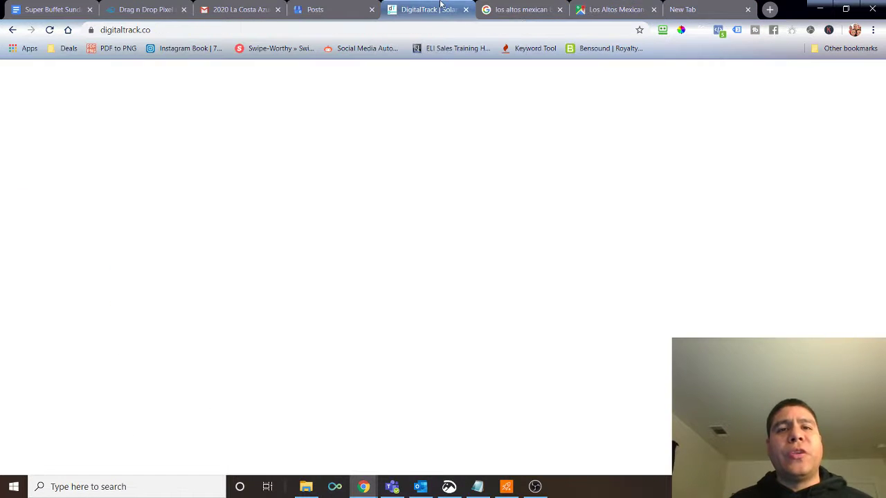
key("ctrl+shift+Tab")
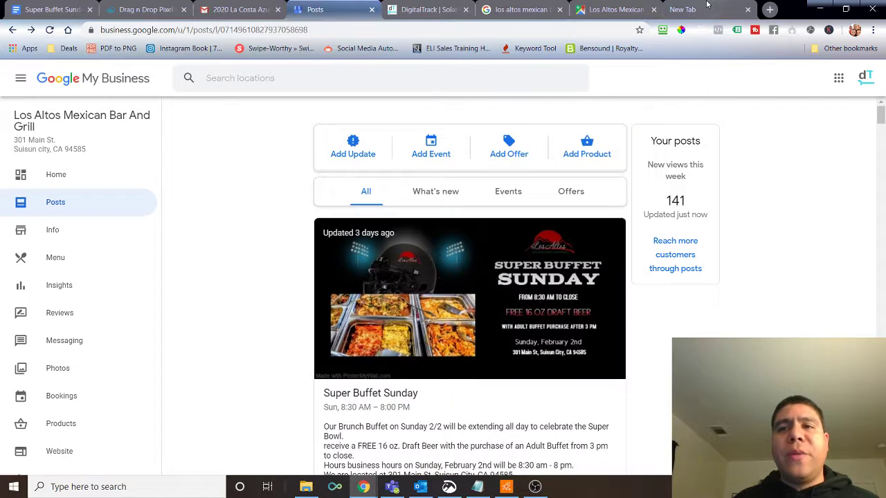
left_click(747, 10)
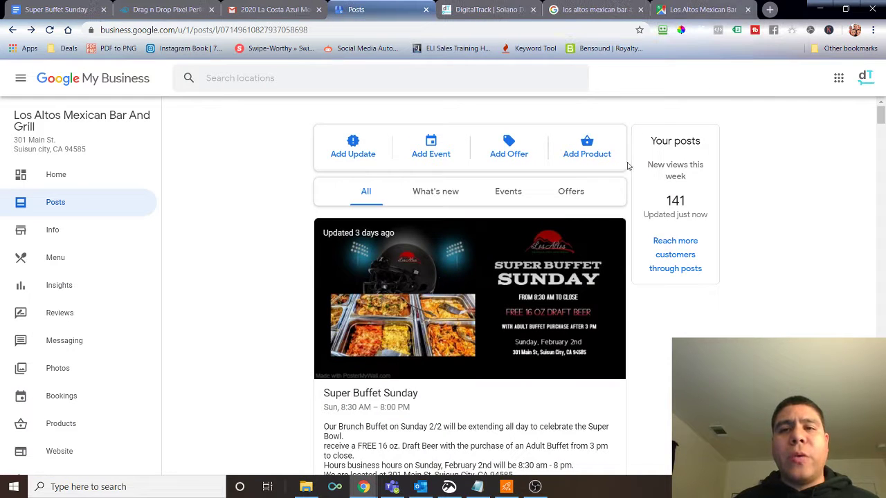